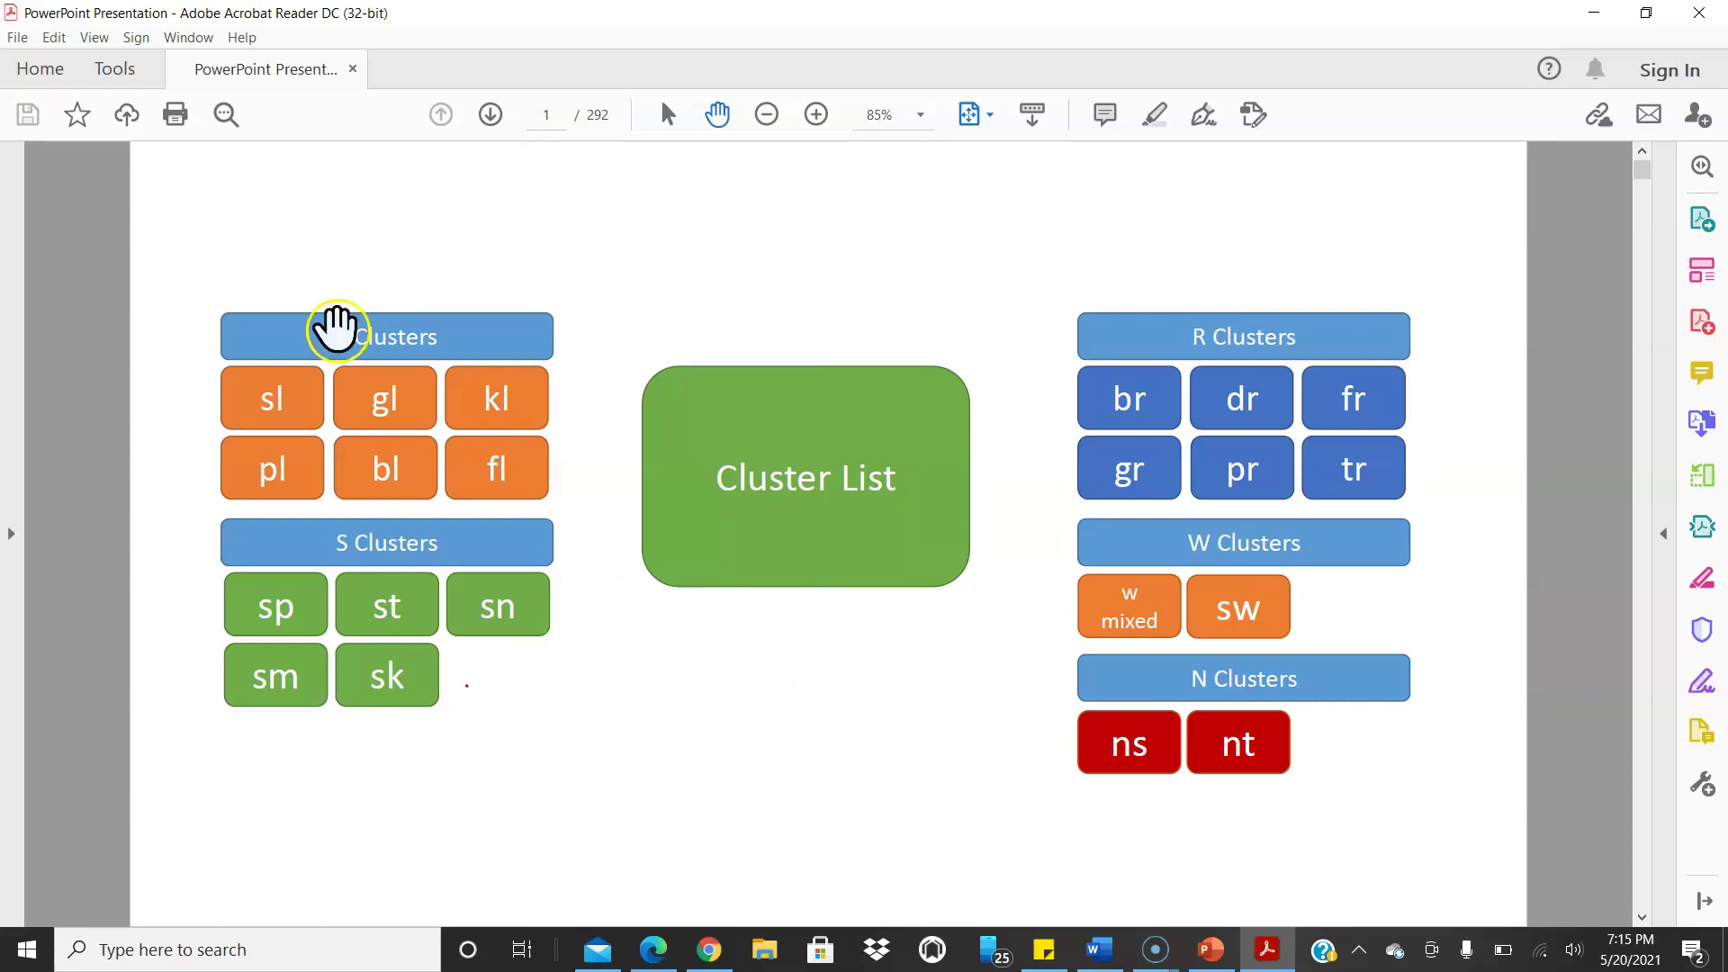
- Bring up the View menu to put the speech-therapy PDF into Full Screen Mode
click(94, 37)
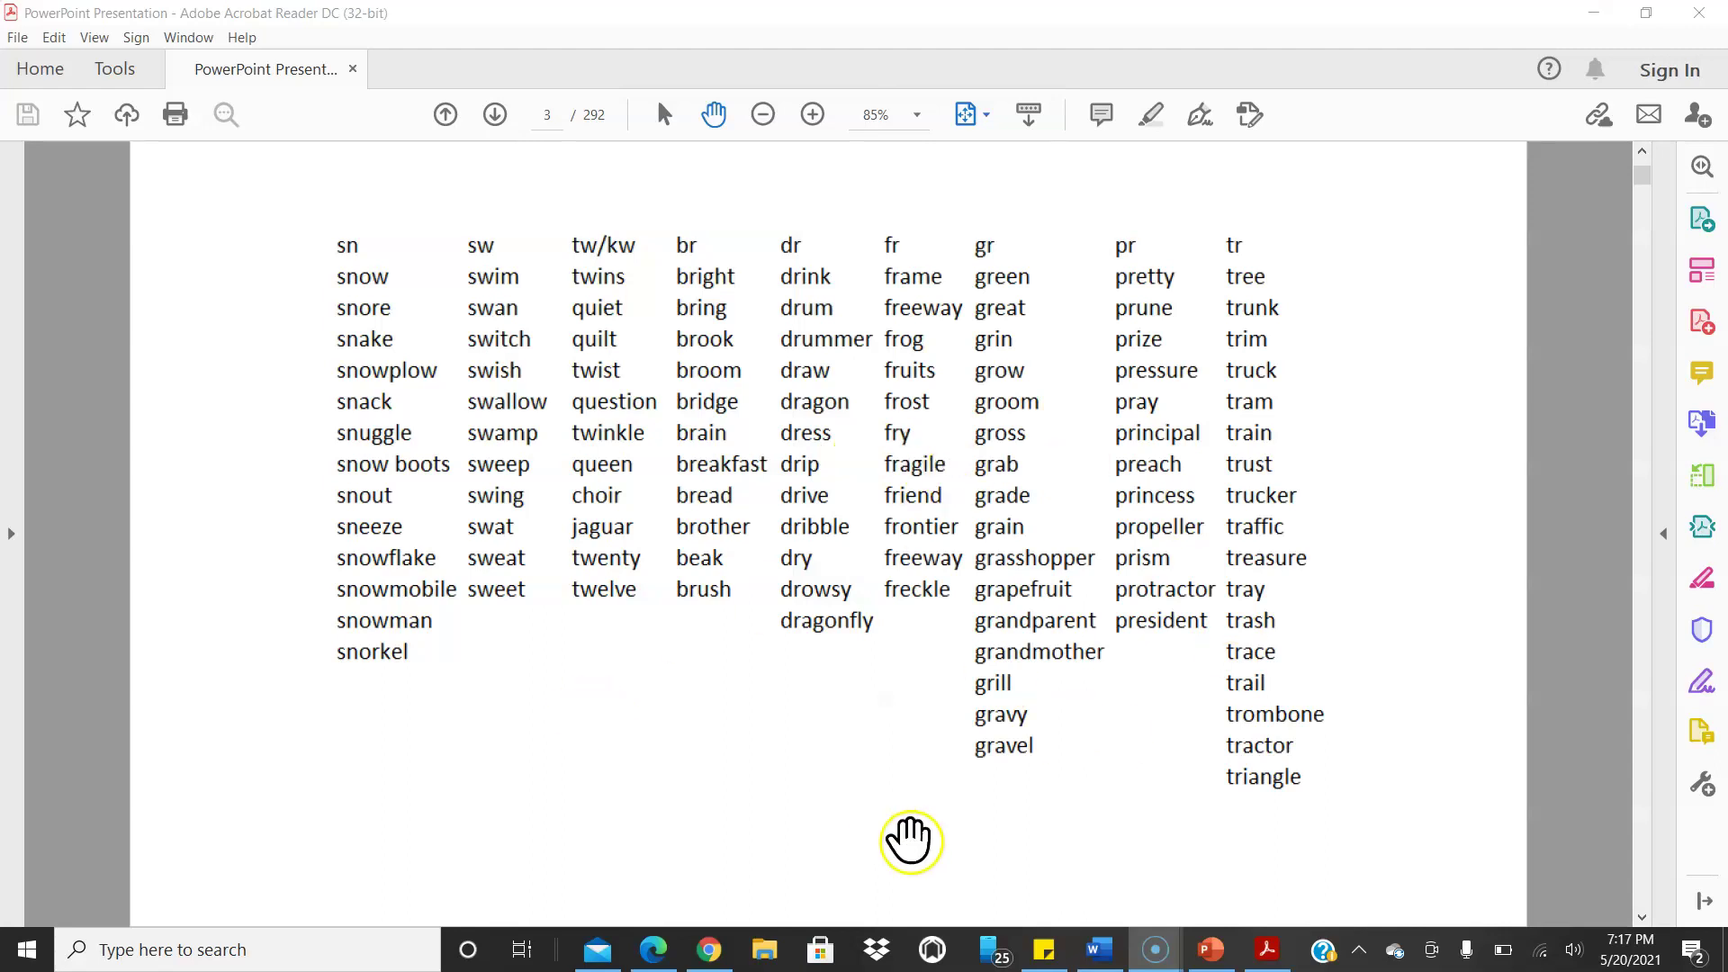
click(1094, 858)
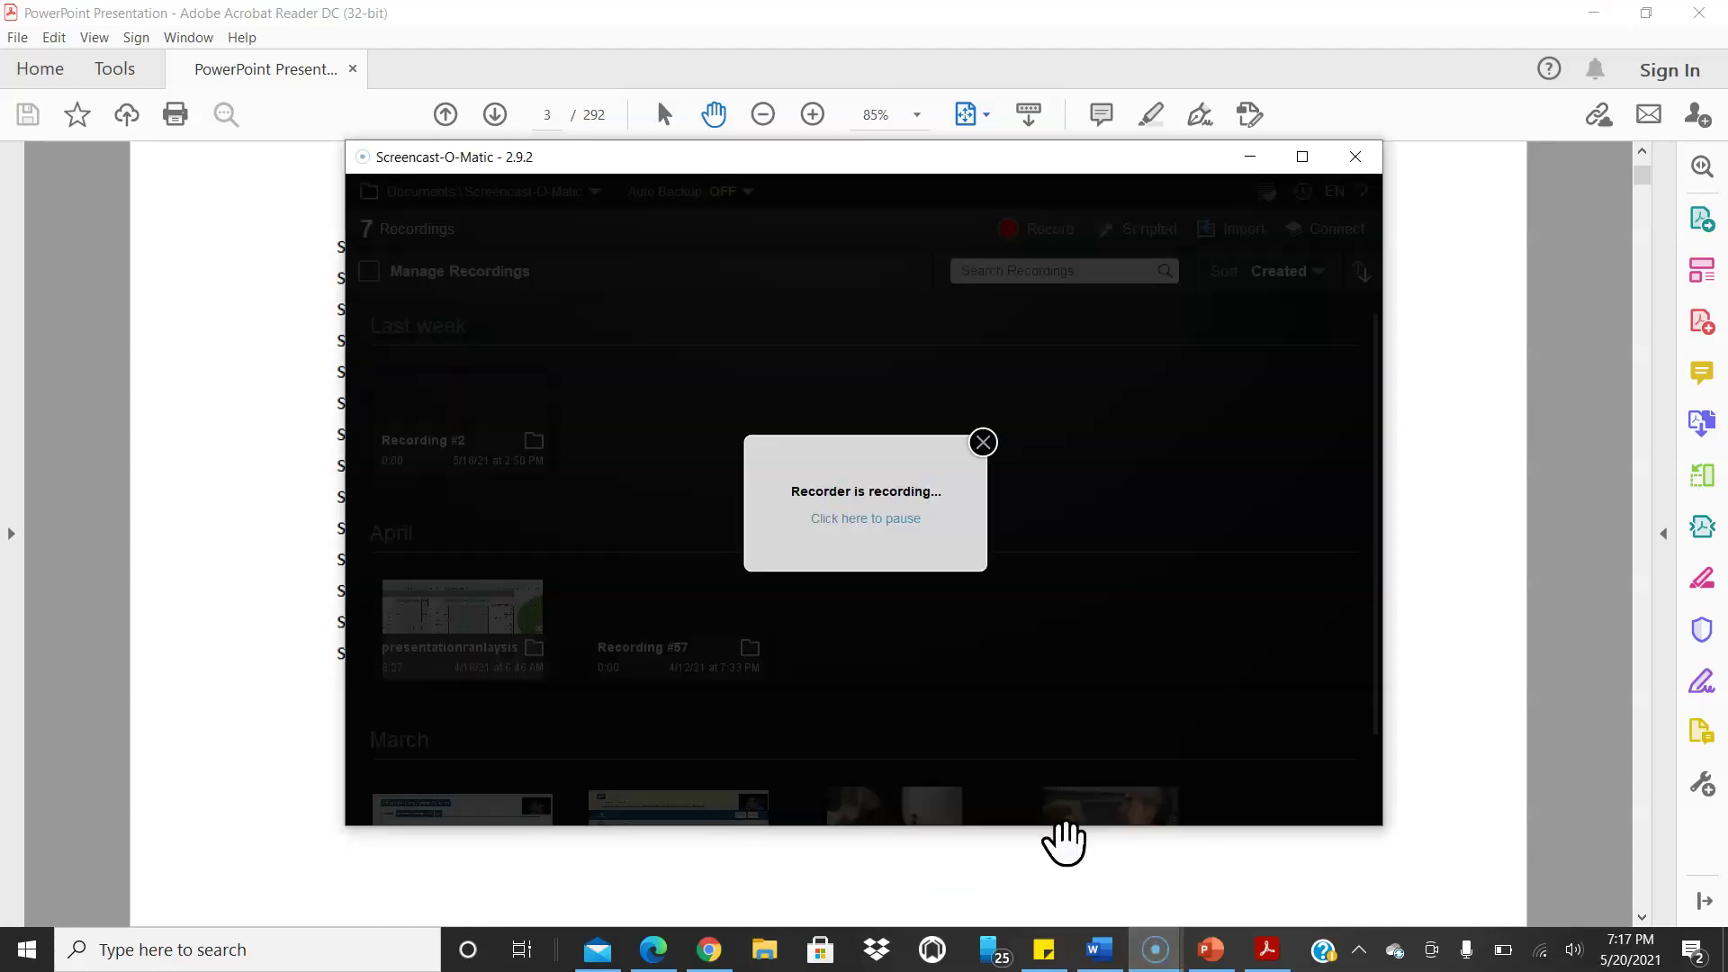